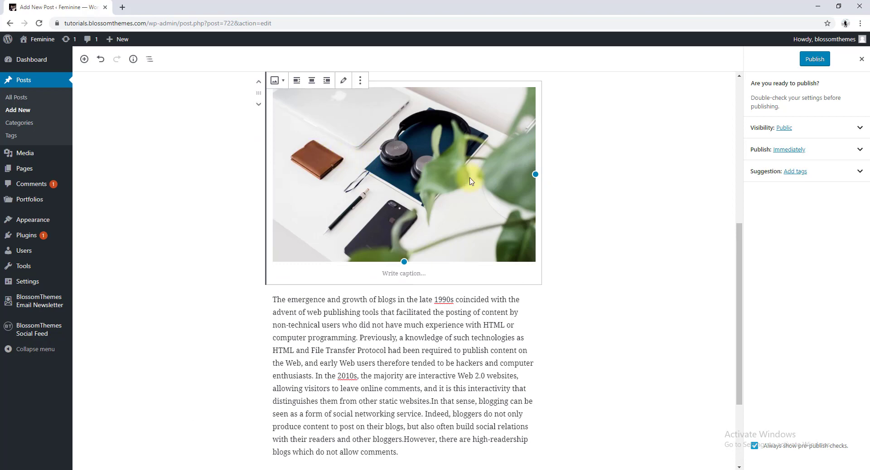
# Align the desk photo left and shrink it to about half its width so the paragraph text wraps beside it.
pyautogui.click(297, 81)
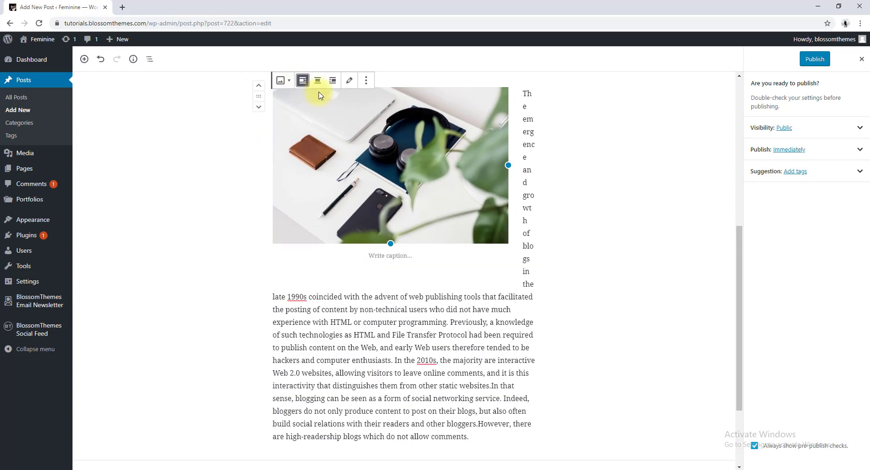
pyautogui.moveTo(509, 165); pyautogui.dragTo(389, 149)
pyautogui.scroll(3, 489, 226)
pyautogui.click(484, 258)
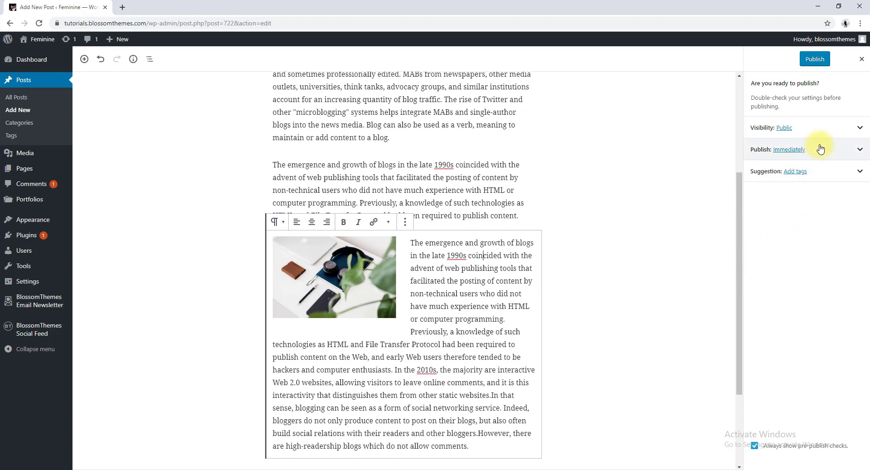
# Publish the post and return to editing at its first paragraph.
pyautogui.click(810, 65)
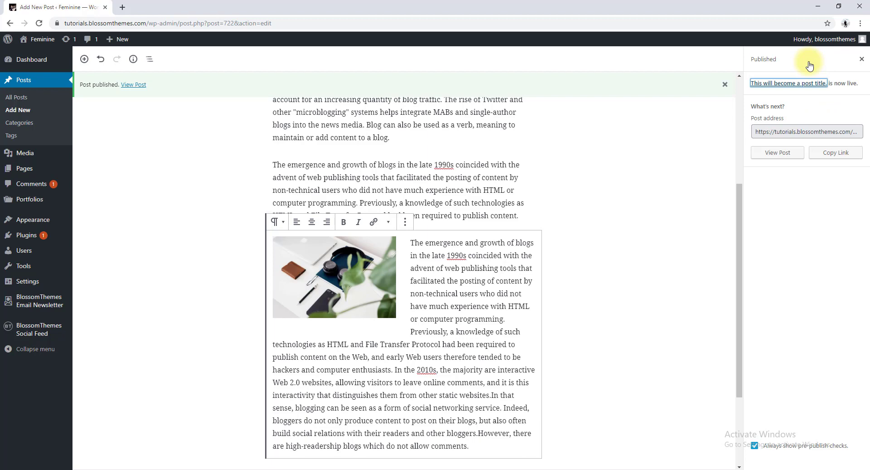
pyautogui.click(453, 286)
pyautogui.scroll(4, 453, 286)
pyautogui.click(448, 235)
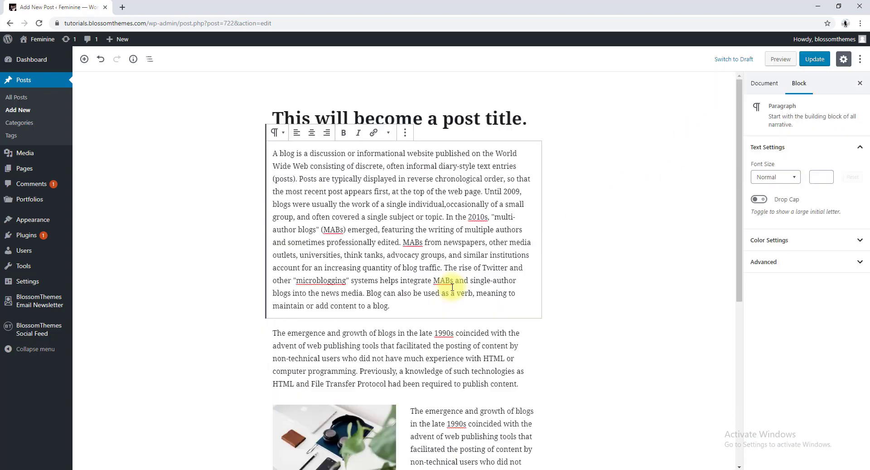
# Create a new category named "Plus category" for the post and unassign the Uncategorized category.
pyautogui.click(764, 90)
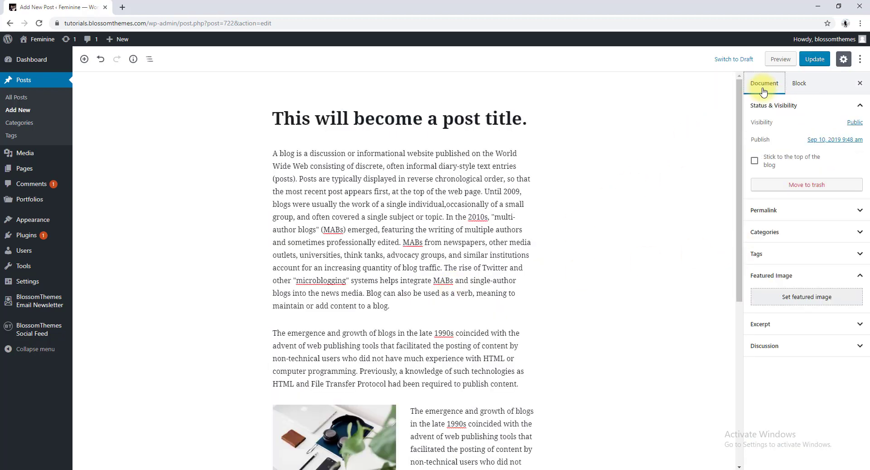
pyautogui.click(788, 232)
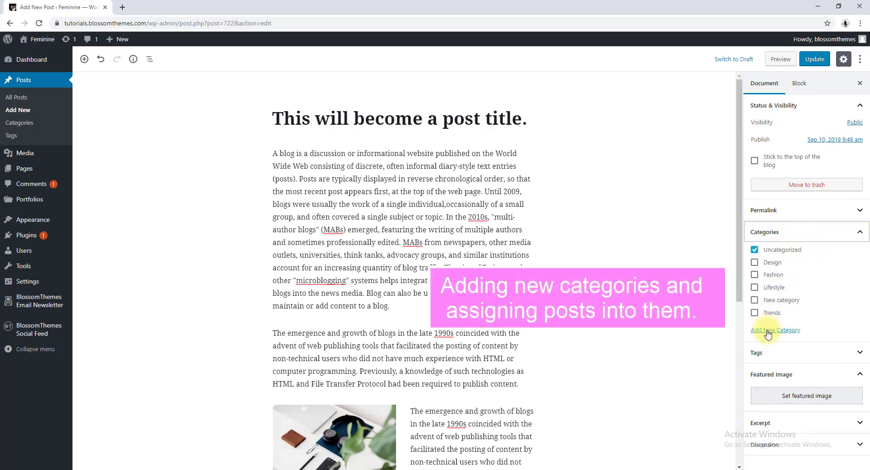
pyautogui.click(771, 329)
pyautogui.click(768, 357)
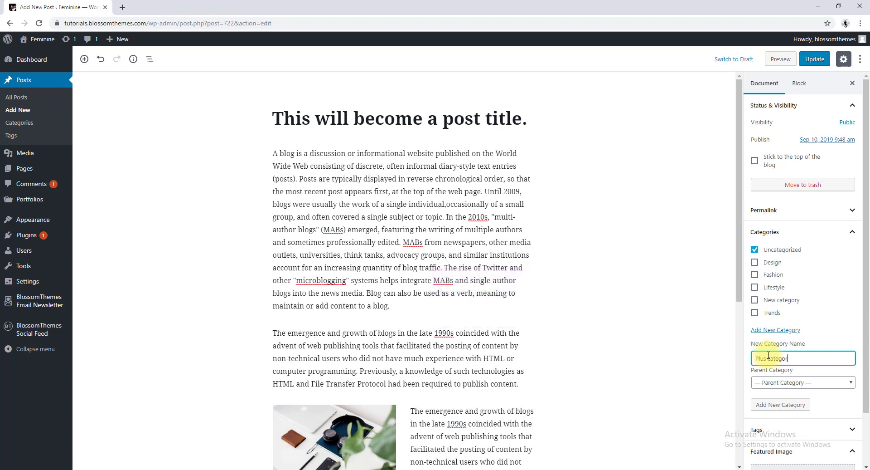
pyautogui.write('Plus category')
pyautogui.click(777, 405)
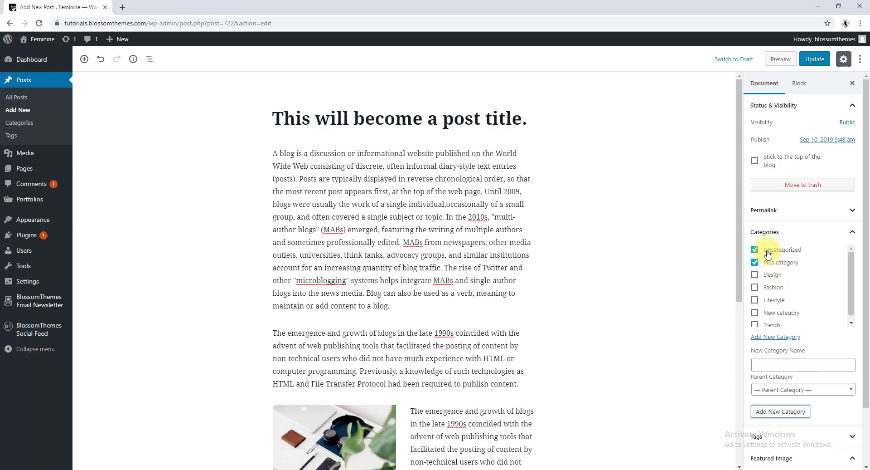
pyautogui.scroll(-4, 710, 298)
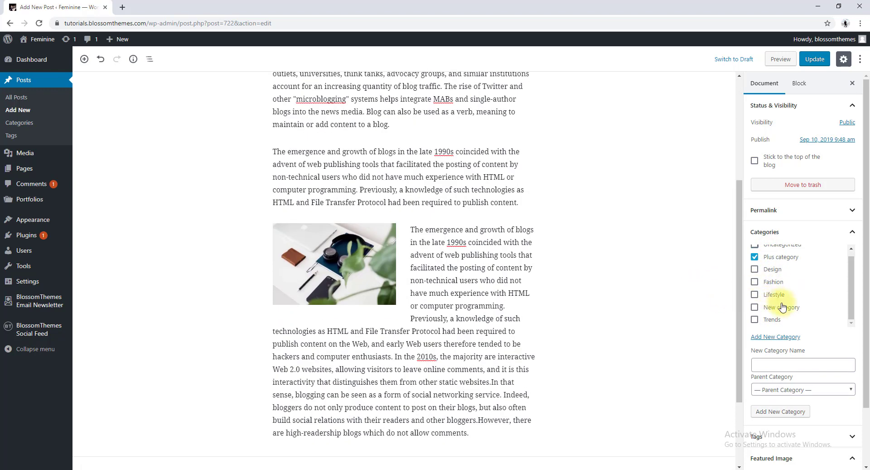
# Set the desk photo with headphones and green leaves from the media library as the post's featured image.
pyautogui.scroll(-2, 777, 305)
pyautogui.click(803, 413)
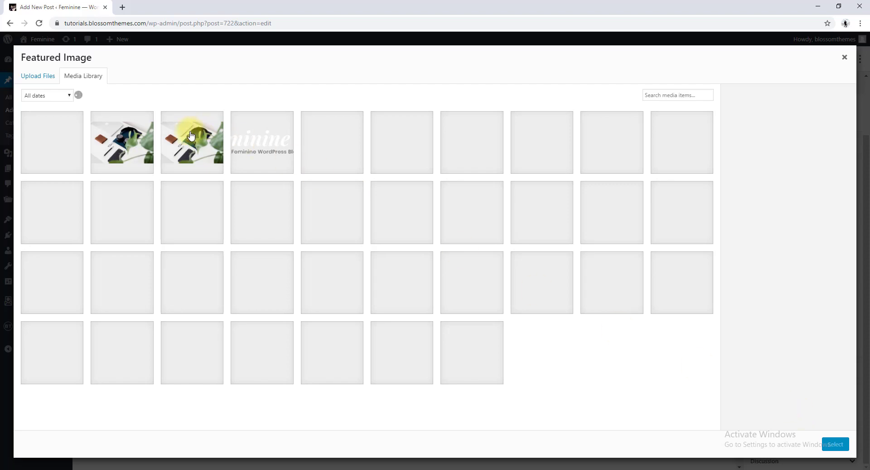
pyautogui.click(191, 136)
pyautogui.click(836, 444)
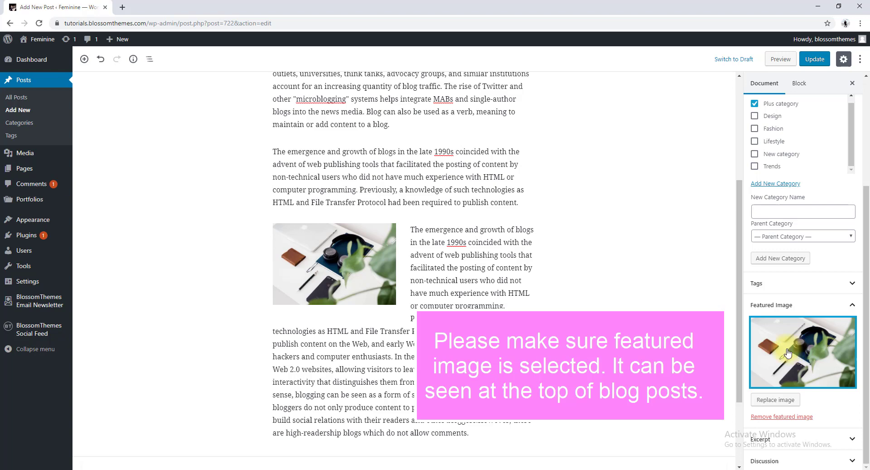
# Change the post's permalink URL slug to "new-slug" in the document settings.
pyautogui.scroll(4, 422, 219)
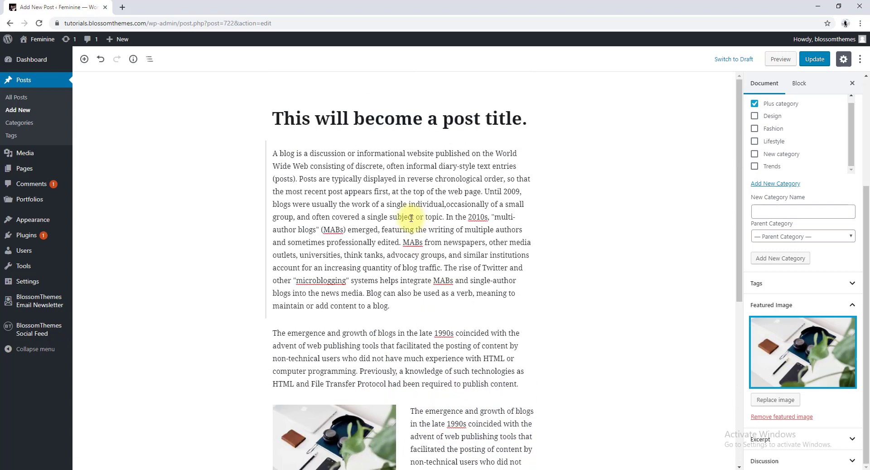
pyautogui.click(295, 157)
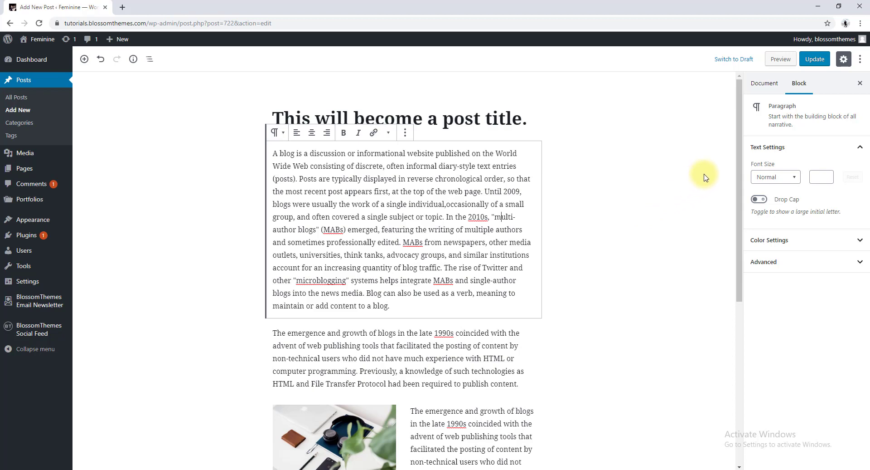
pyautogui.click(763, 86)
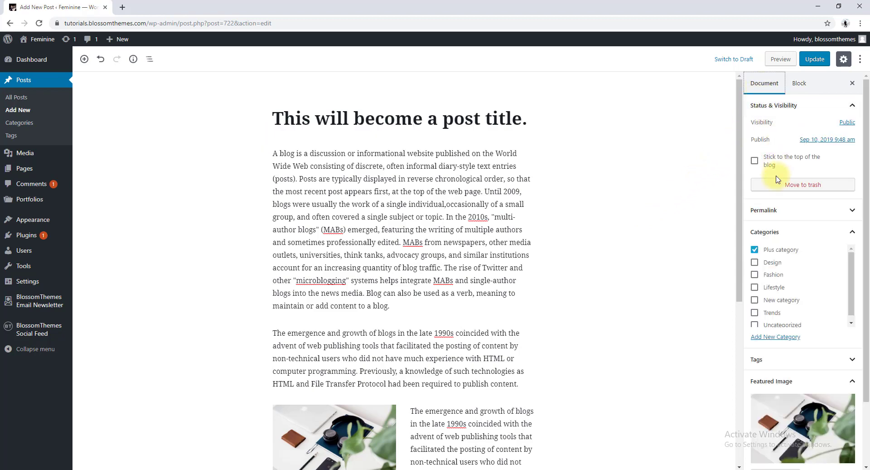
pyautogui.click(784, 213)
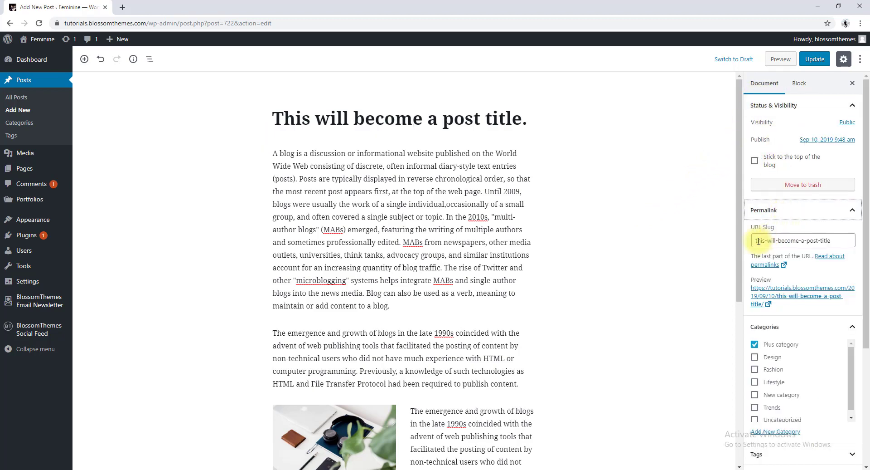
pyautogui.moveTo(759, 241); pyautogui.dragTo(847, 240)
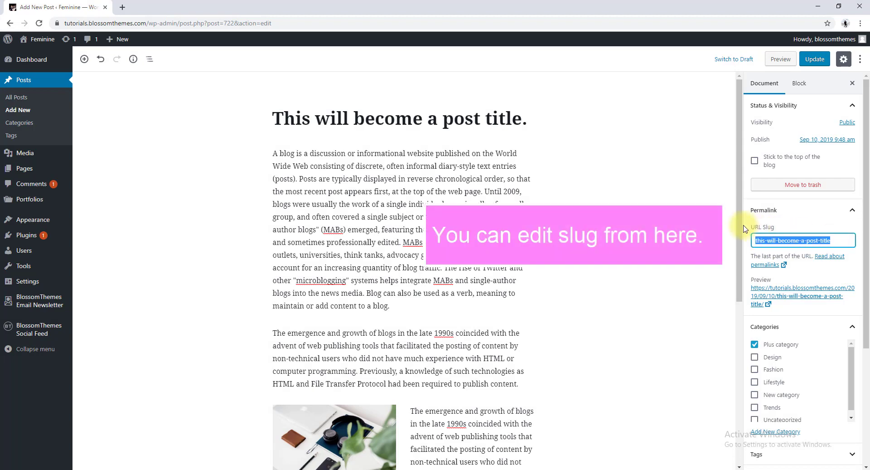
pyautogui.write('new-slug')
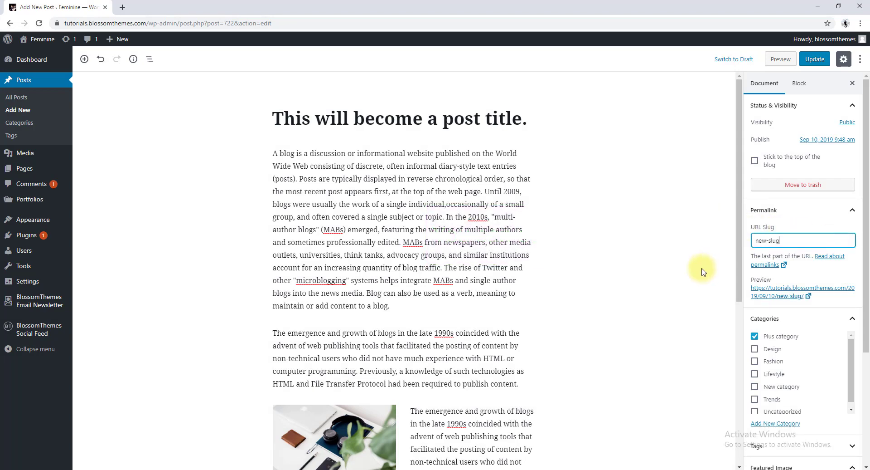
pyautogui.click(725, 275)
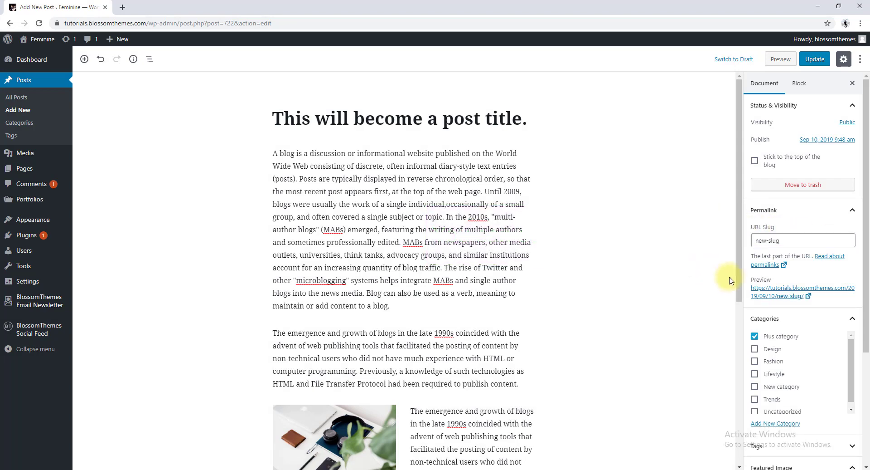
# Add the tags Sunny, Rainy and Cloudy to the post.
pyautogui.scroll(-2, 787, 270)
pyautogui.scroll(-3, 787, 270)
pyautogui.scroll(-6, 544, 328)
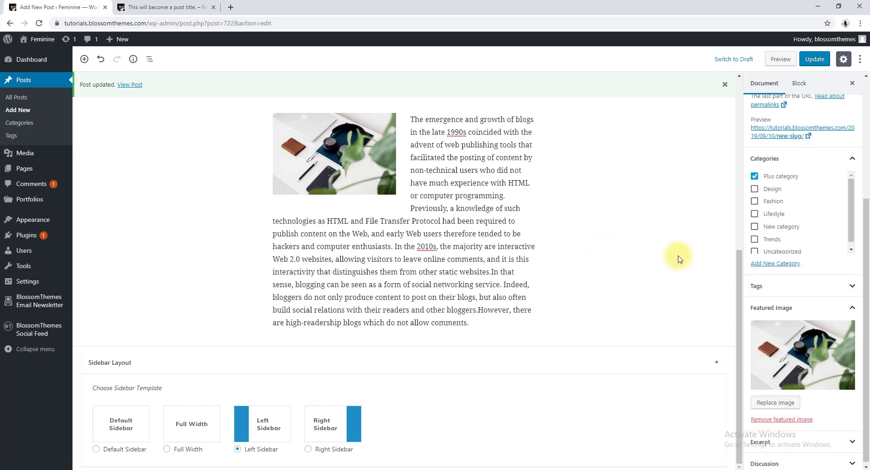
pyautogui.click(852, 286)
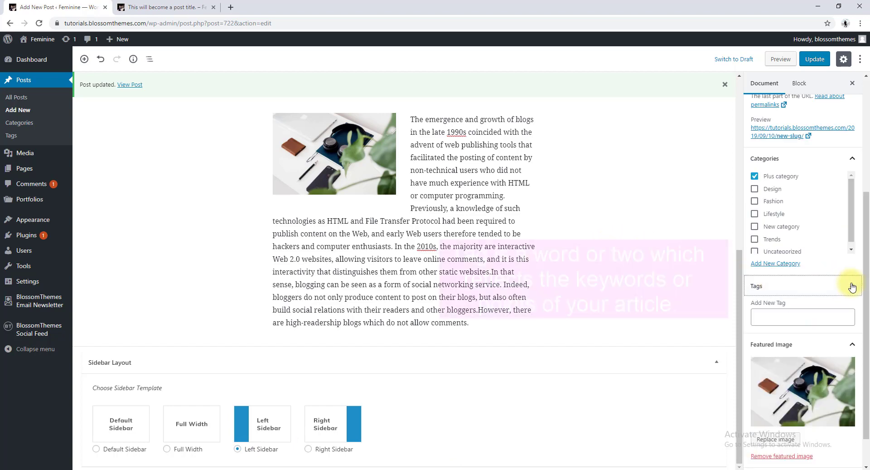
pyautogui.click(788, 315)
pyautogui.write('S')
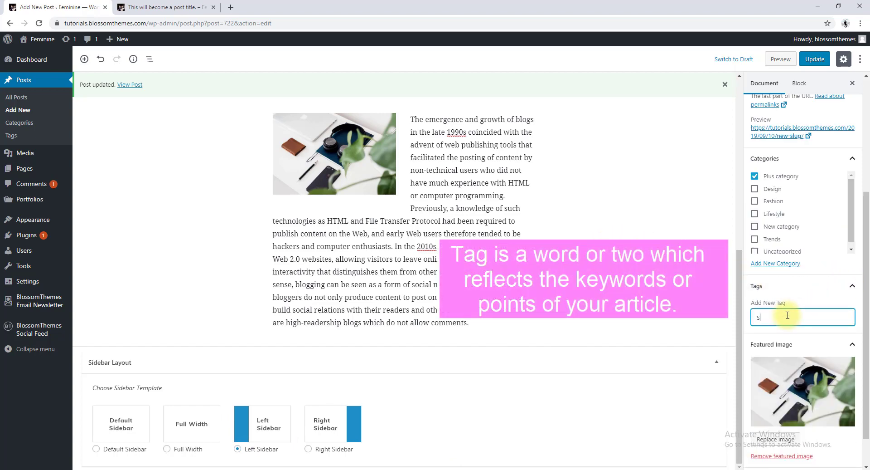
pyautogui.write('unny')
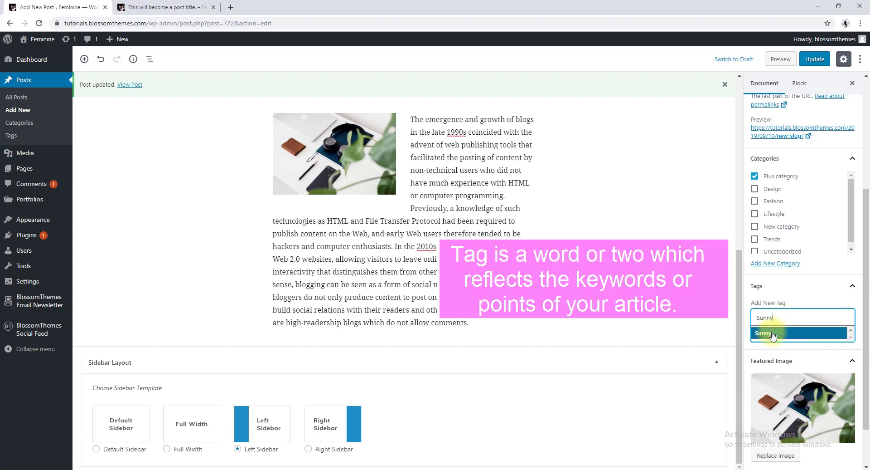
pyautogui.press('Return')
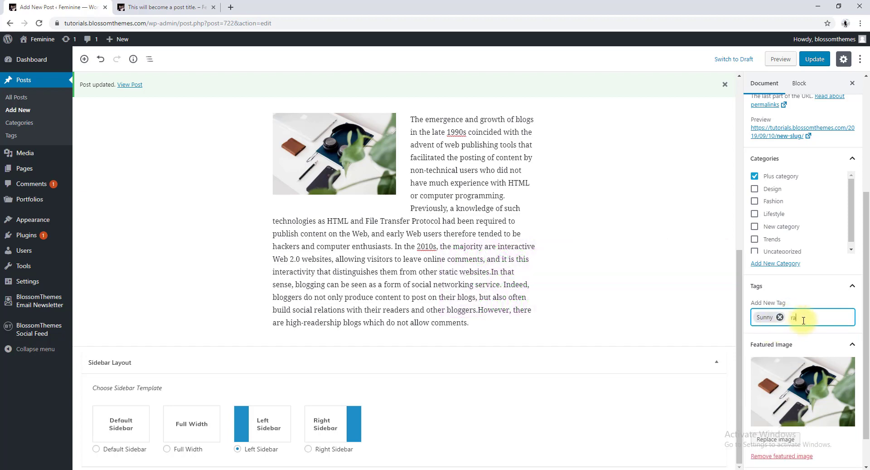
pyautogui.write('rainy')
pyautogui.click(843, 330)
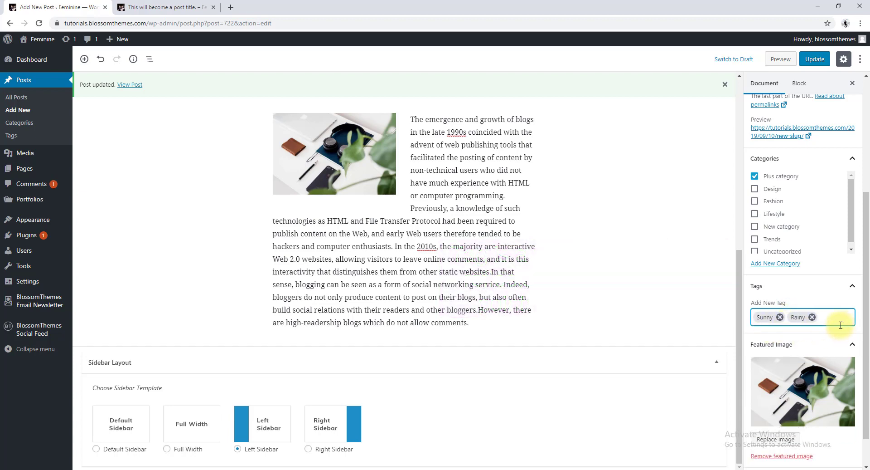
pyautogui.write('cloudy')
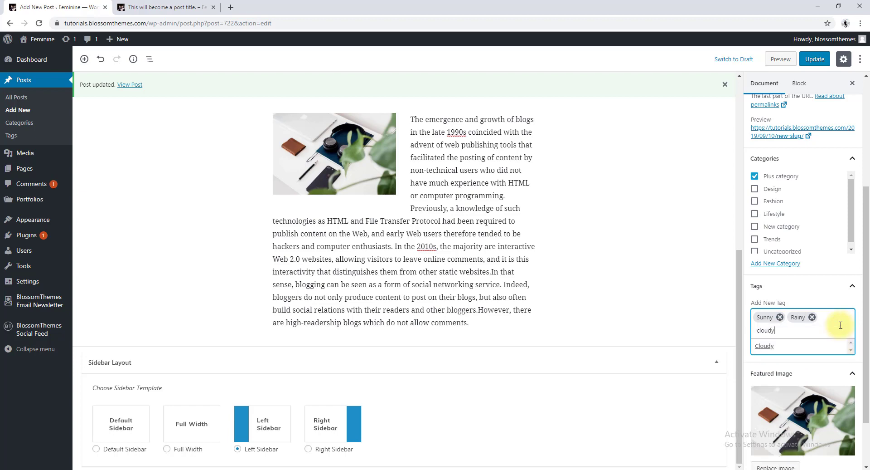
pyautogui.click(766, 346)
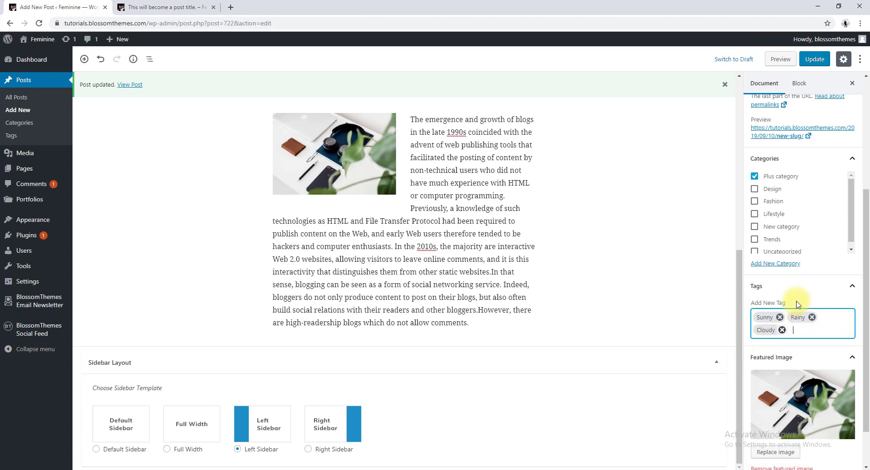
# Update the post and open its live version in a separate browser tab.
pyautogui.scroll(4, 803, 98)
pyautogui.click(814, 58)
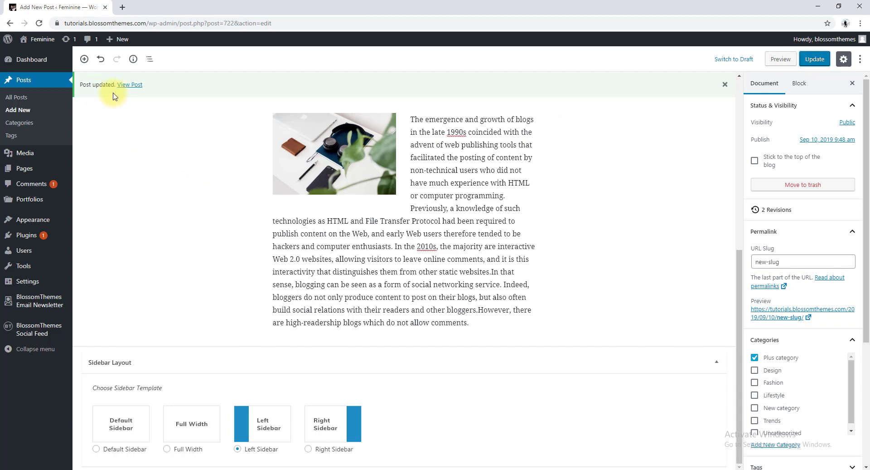
pyautogui.click(129, 85)
pyautogui.click(148, 8)
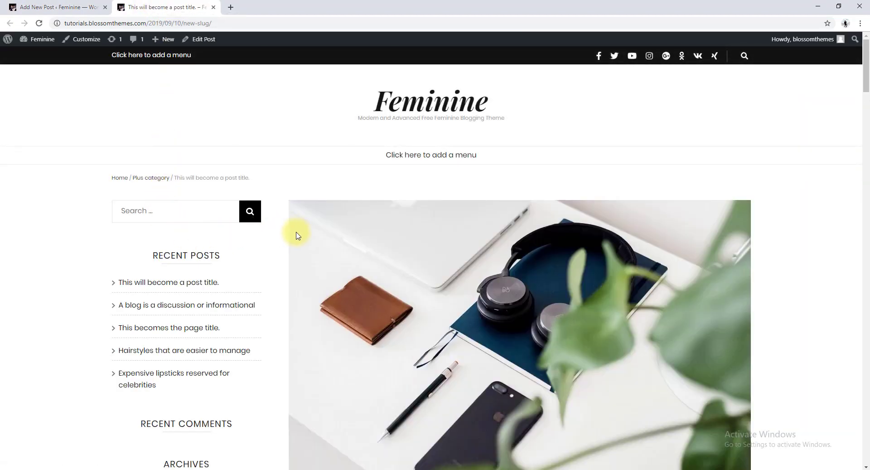
# Examine the live post's URL slug, featured image, category and tags.
pyautogui.moveTo(183, 23); pyautogui.dragTo(228, 23)
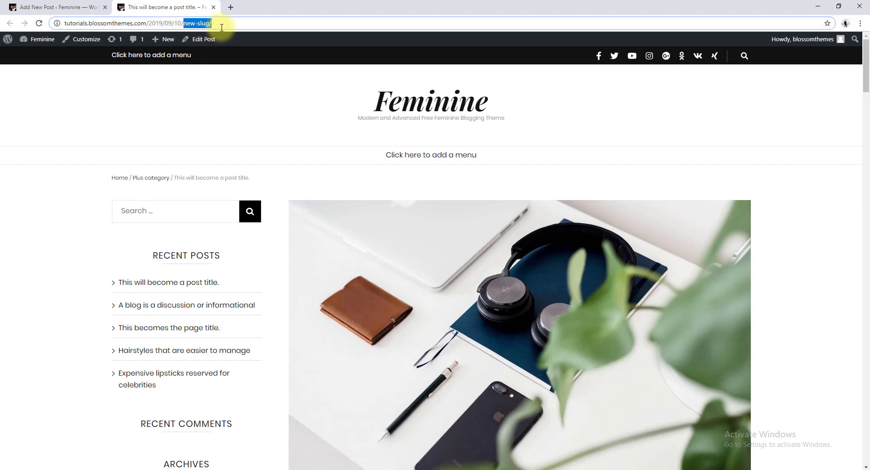
pyautogui.click(248, 131)
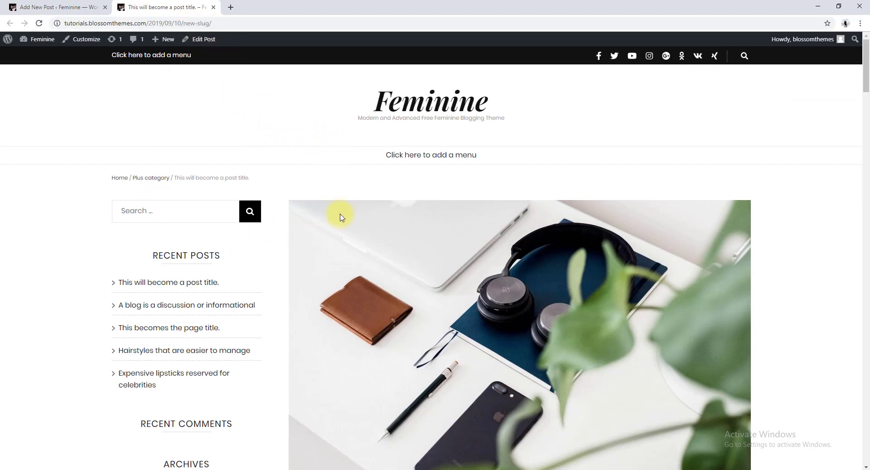
pyautogui.scroll(-15, 340, 217)
pyautogui.scroll(-2, 397, 137)
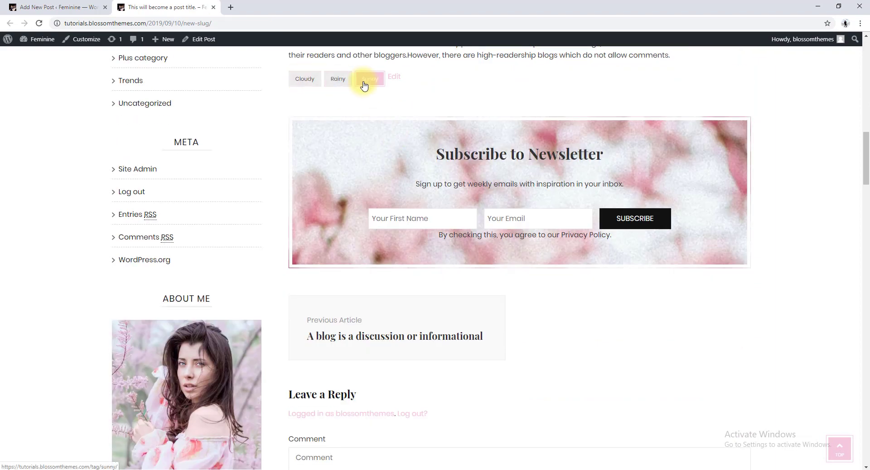
pyautogui.scroll(12, 364, 85)
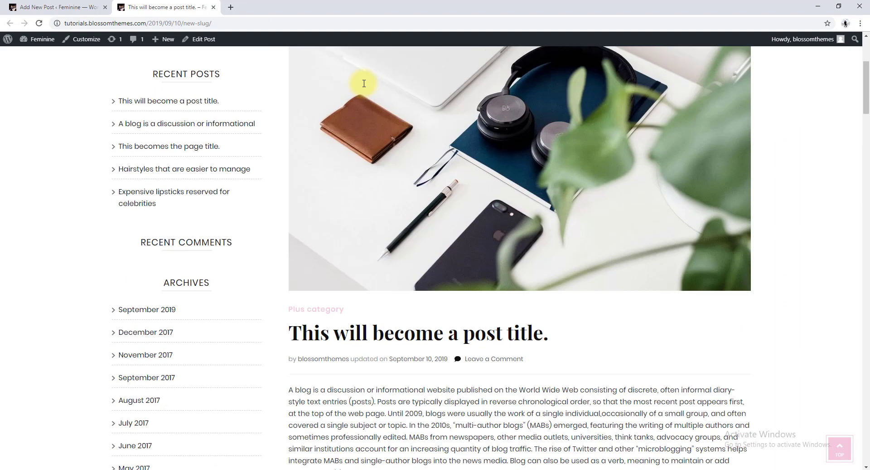
pyautogui.scroll(4, 364, 84)
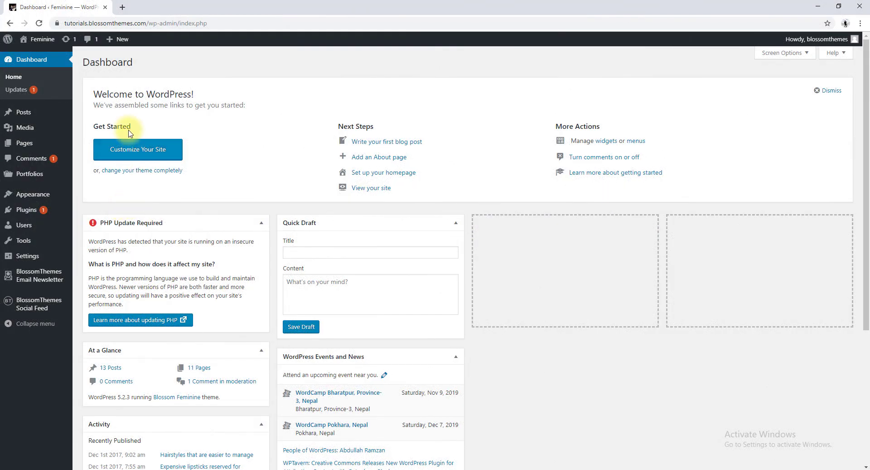
# Open the page for adding a new post from the dashboard.
pyautogui.moveTo(49, 112)
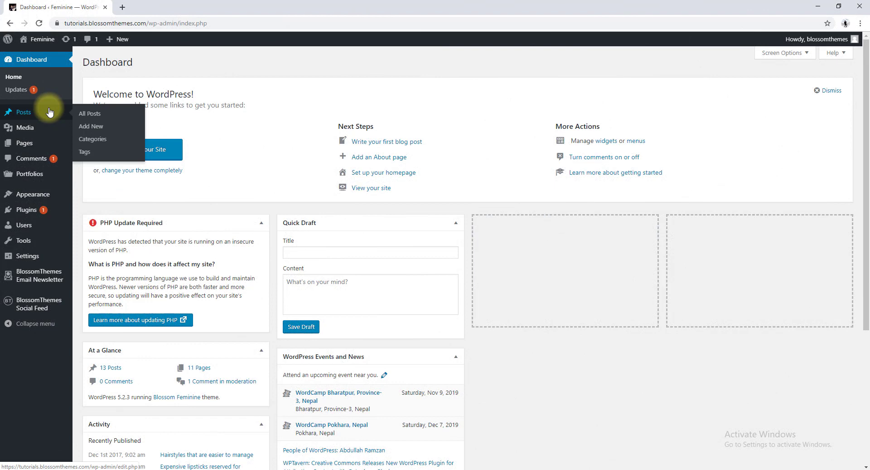
pyautogui.click(101, 128)
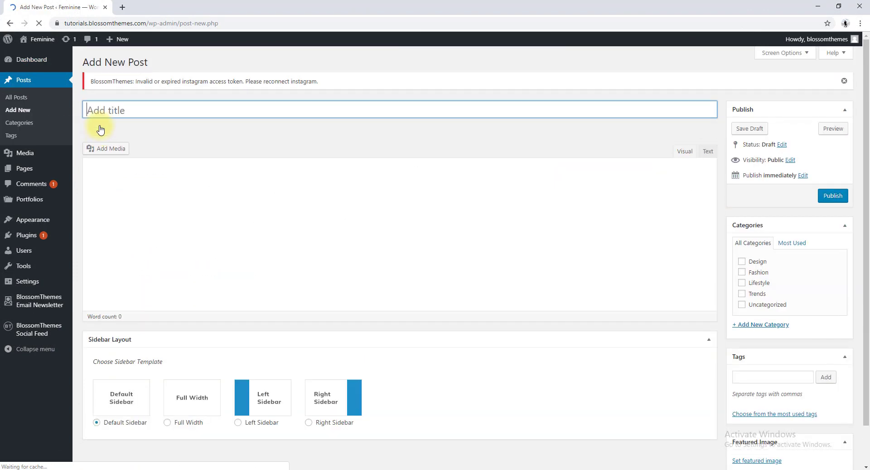
# Title the post "This becomes the page title." and enter "This is content area." as its body text.
pyautogui.write('This bec')
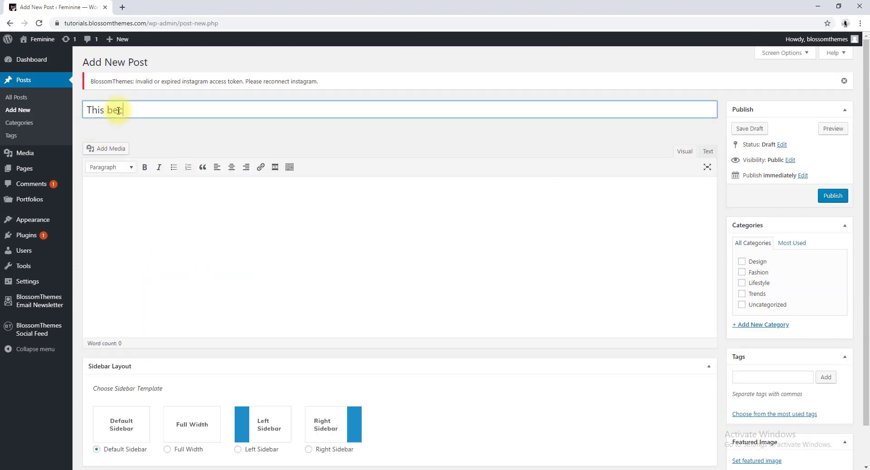
pyautogui.write('omes the page title.')
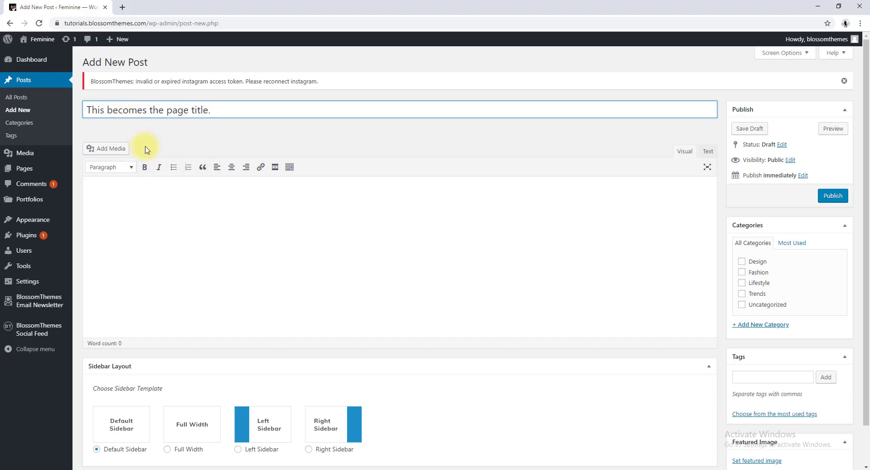
pyautogui.click(117, 202)
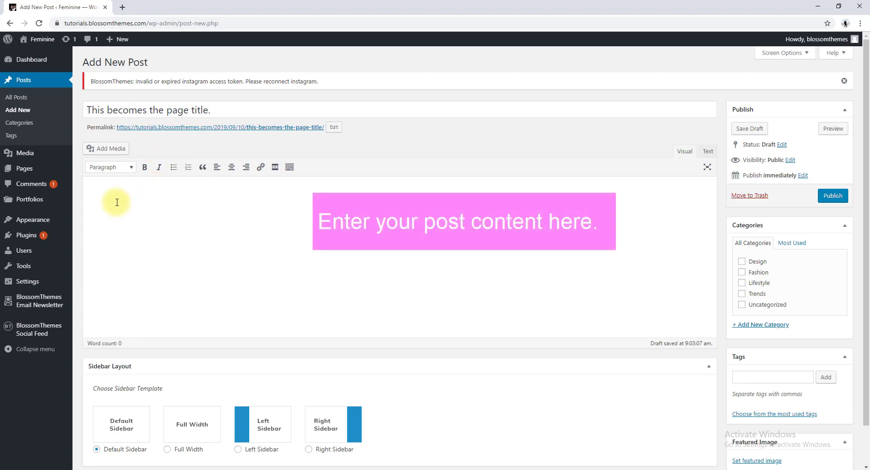
pyautogui.write('This is content area.')
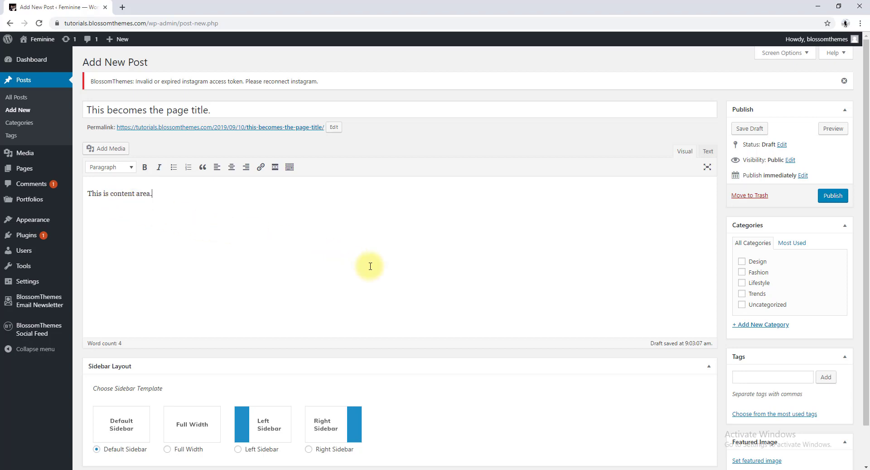
# Create a category named "New category" for the post.
pyautogui.click(761, 326)
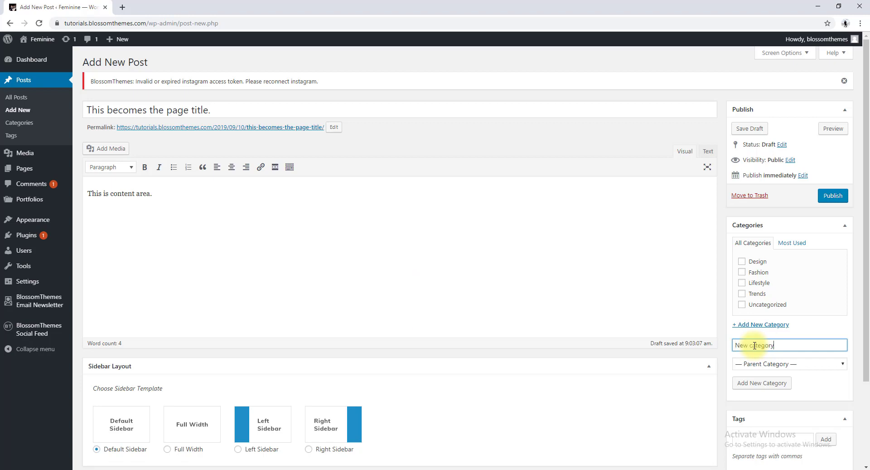
pyautogui.press('Return')
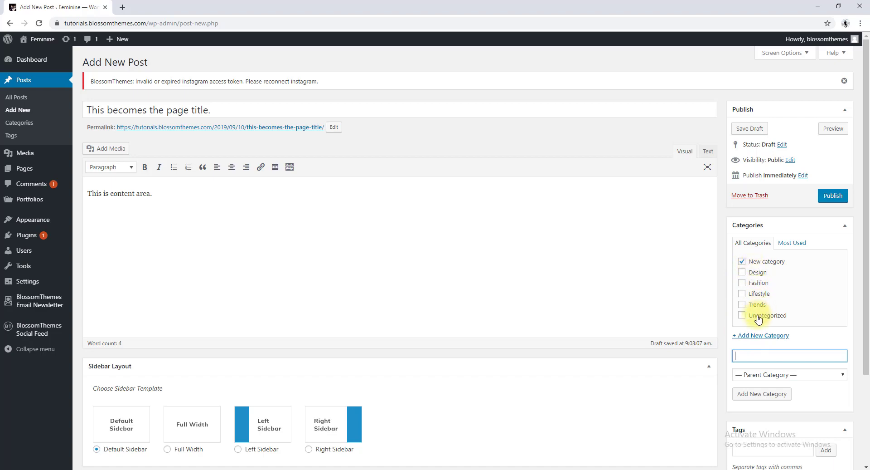
# Add the tags Sunny, Rainy and Cloudy to the new post.
pyautogui.scroll(-3, 758, 318)
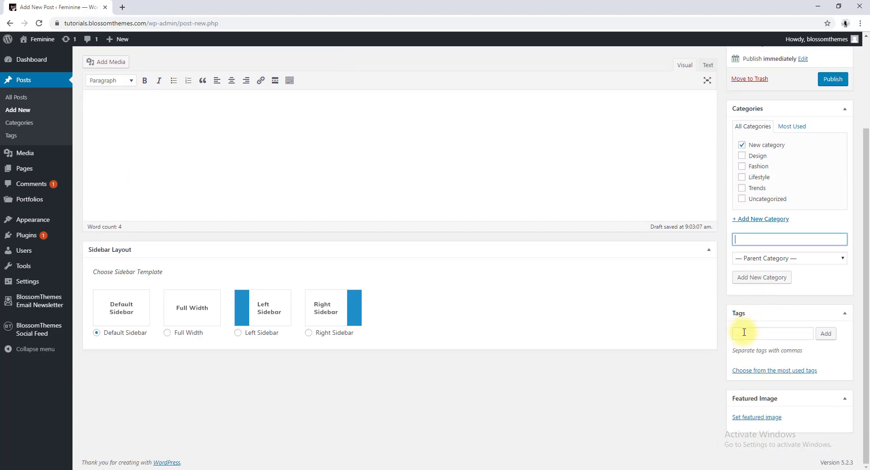
pyautogui.click(744, 331)
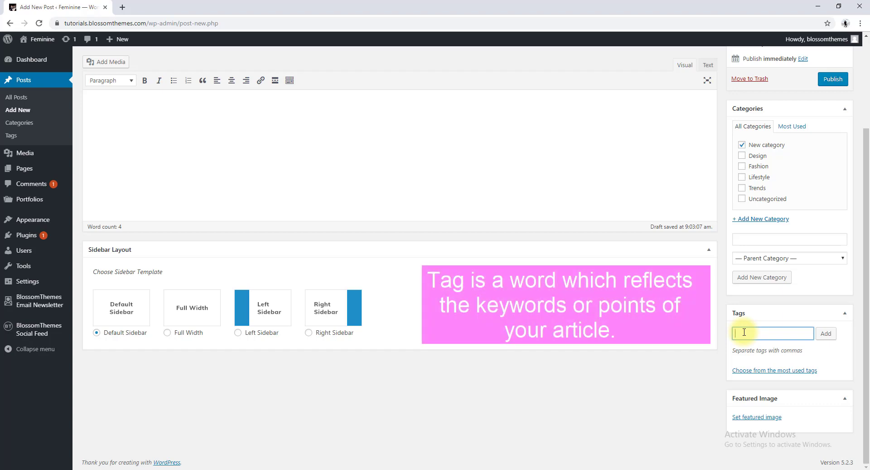
pyautogui.write('Sunny')
pyautogui.press('Return')
pyautogui.write('Rainy')
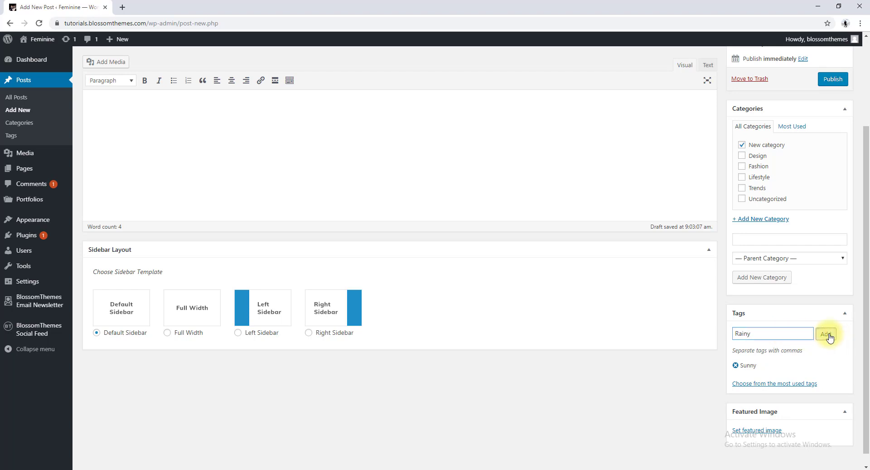
pyautogui.write('Coudy')
pyautogui.press('Return')
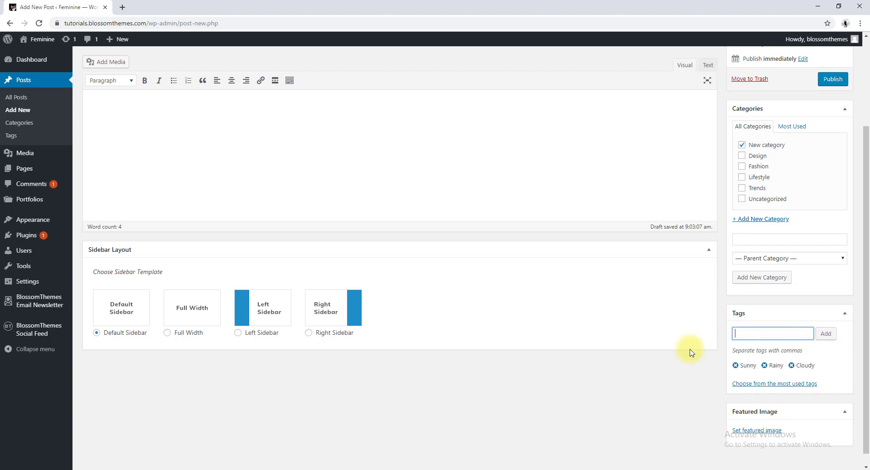
# Set the media library's desk photo with headphones, phone and plant leaves as the featured image.
pyautogui.scroll(-1, 687, 390)
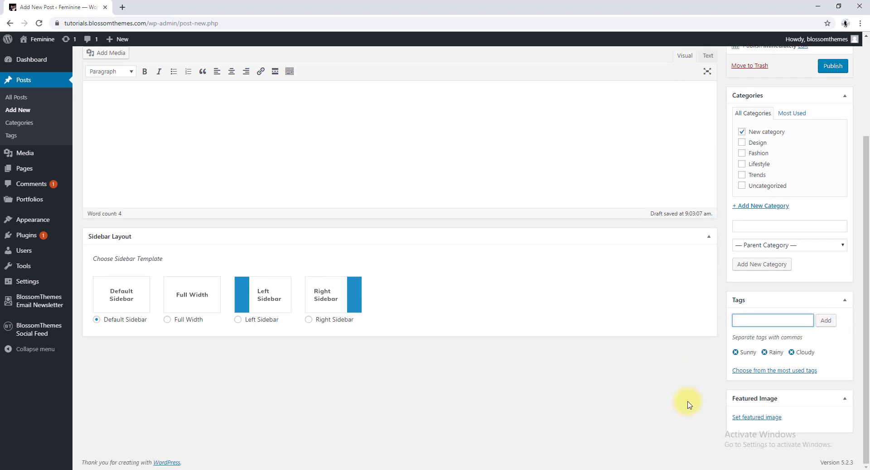
pyautogui.click(750, 417)
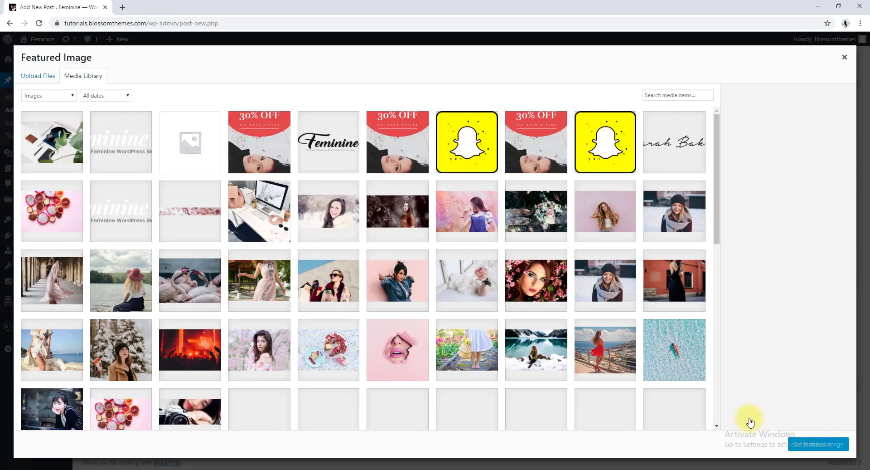
pyautogui.click(51, 133)
pyautogui.click(818, 444)
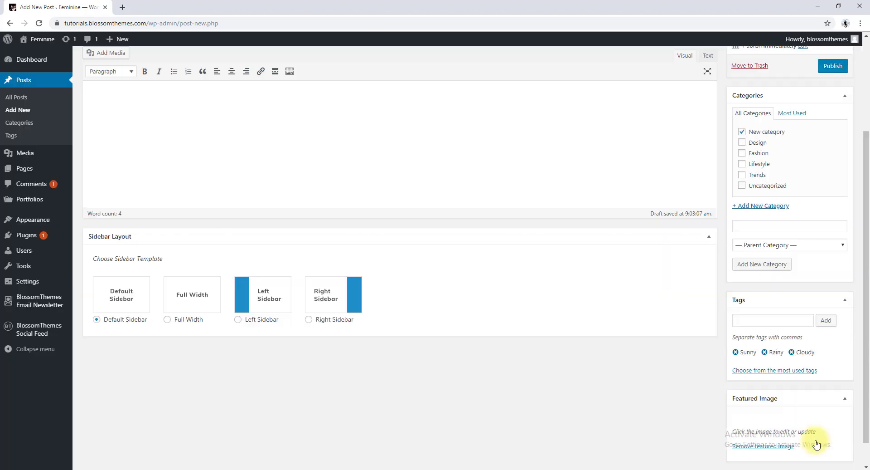
# Change the post's permalink slug to short-slug.
pyautogui.scroll(3, 816, 233)
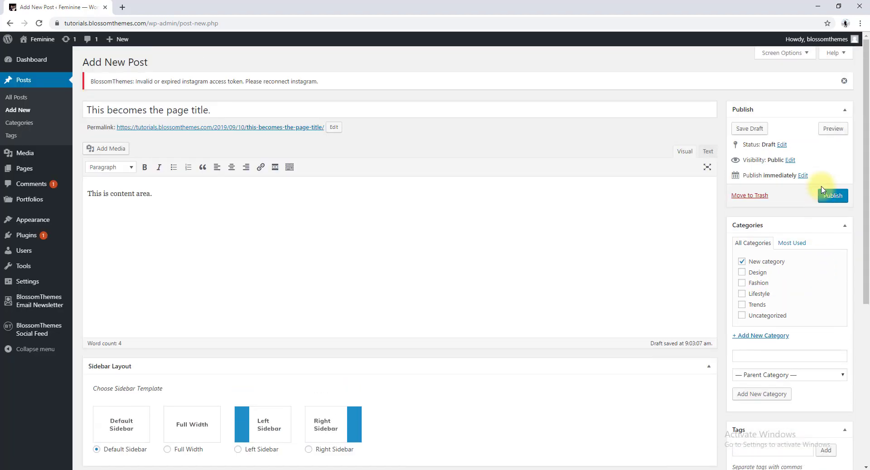
pyautogui.click(334, 127)
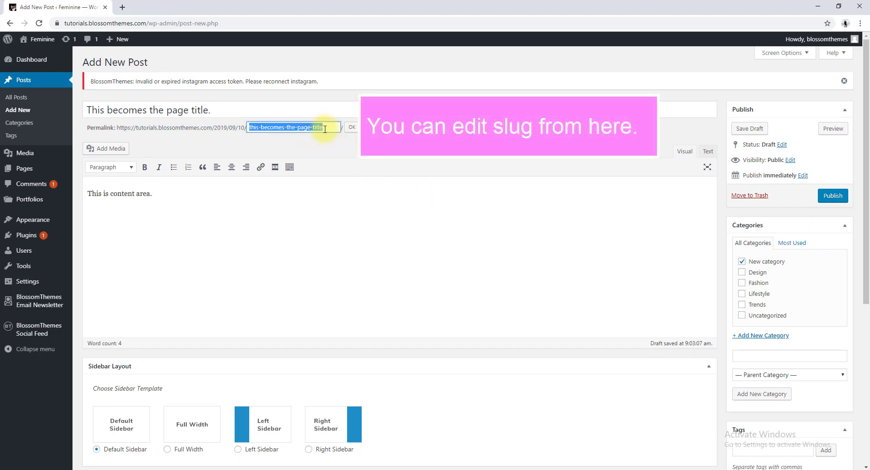
pyautogui.write('short-slu')
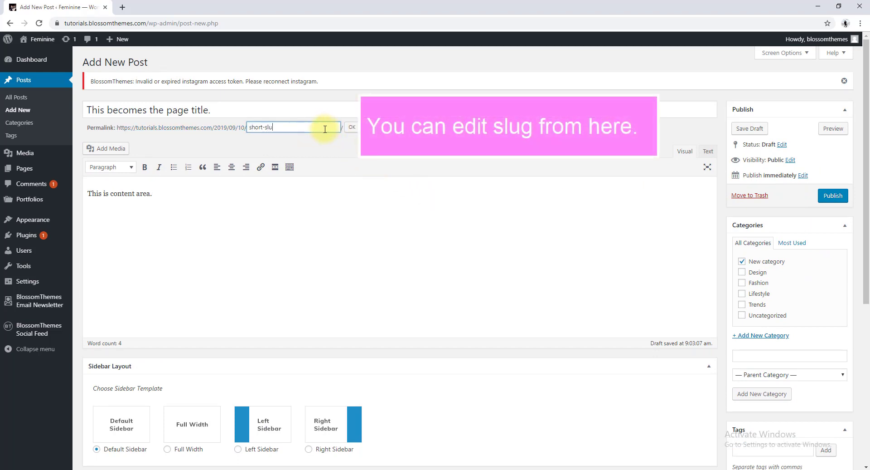
pyautogui.write('g')
pyautogui.click(351, 128)
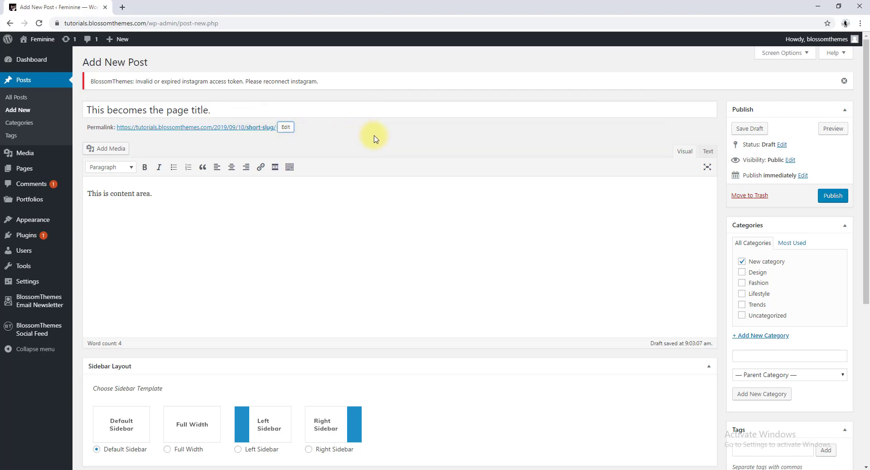
# Choose the Left Sidebar template for the post and publish it.
pyautogui.scroll(-5, 375, 154)
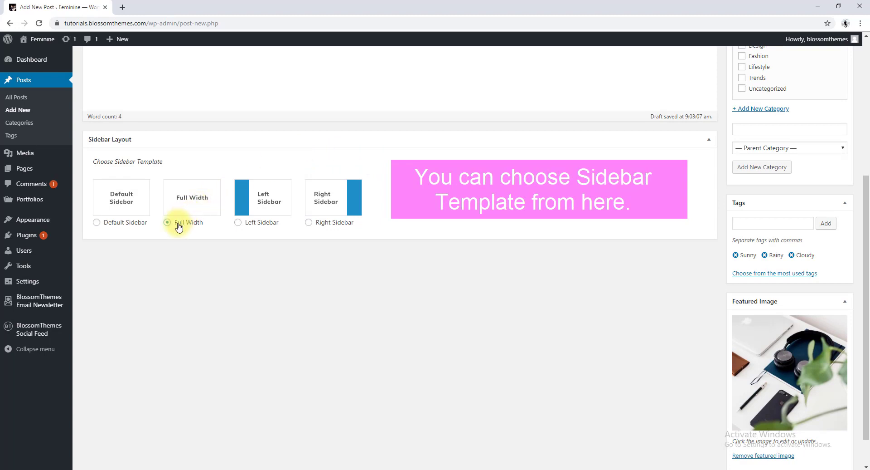
pyautogui.click(238, 222)
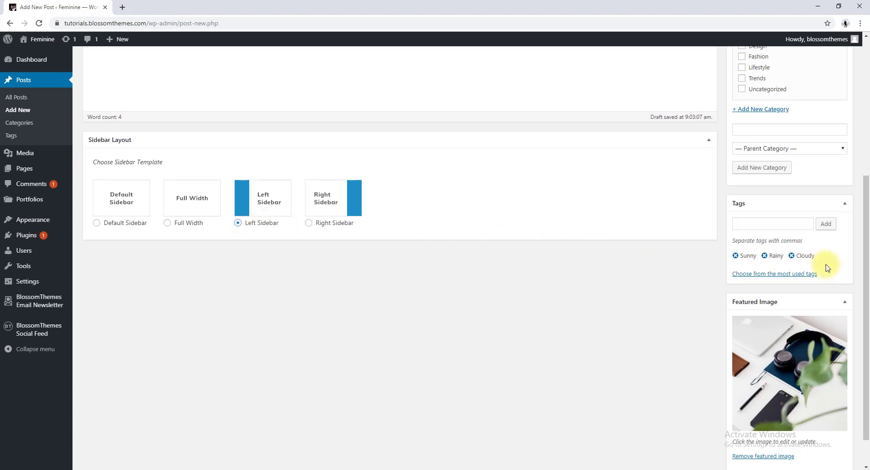
pyautogui.scroll(5, 829, 262)
pyautogui.click(833, 195)
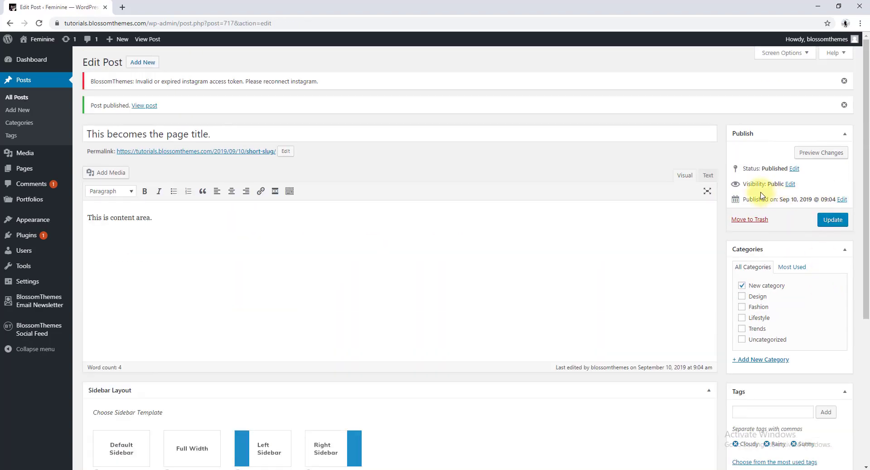
# Open the published post in a separate browser tab and examine its sidebar, featured image, category, tags and URL slug.
pyautogui.middleClick(147, 39)
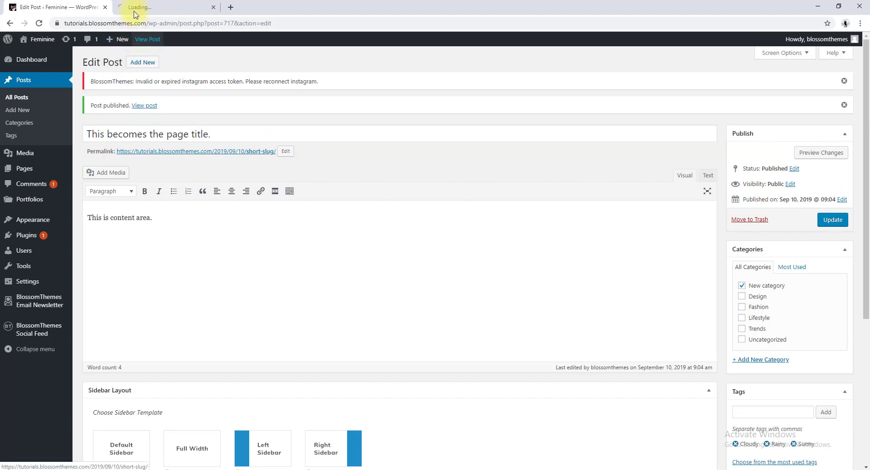
pyautogui.click(135, 10)
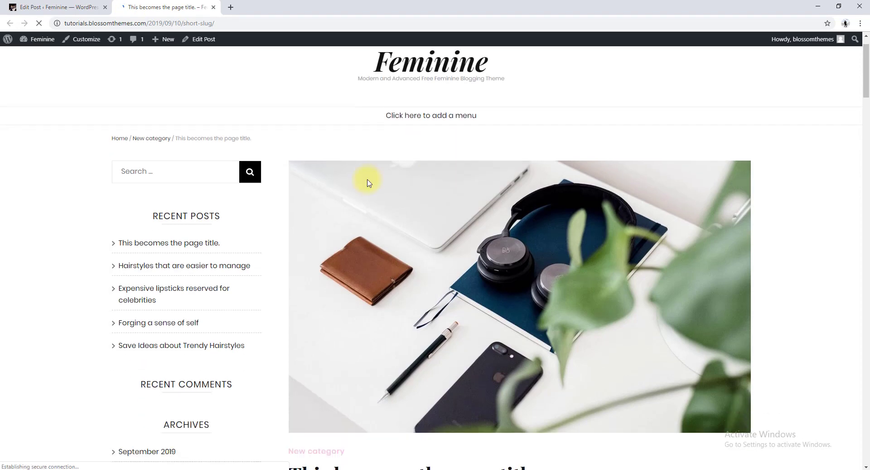
pyautogui.scroll(-4, 369, 230)
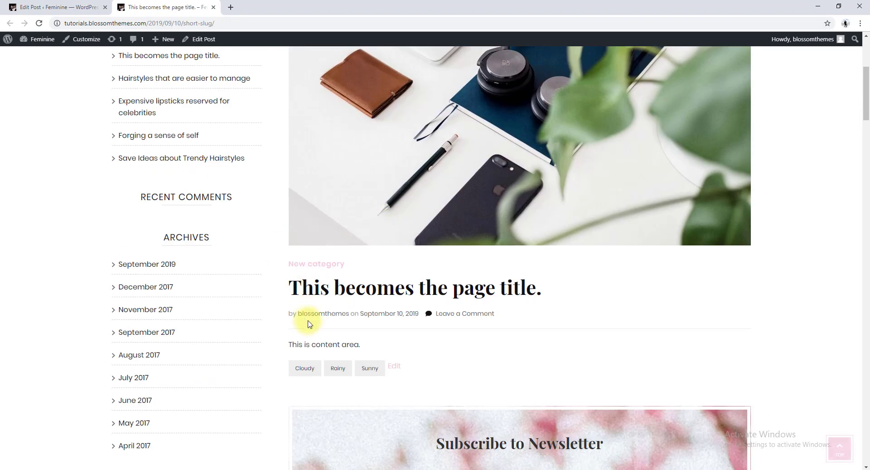
pyautogui.scroll(-1, 310, 309)
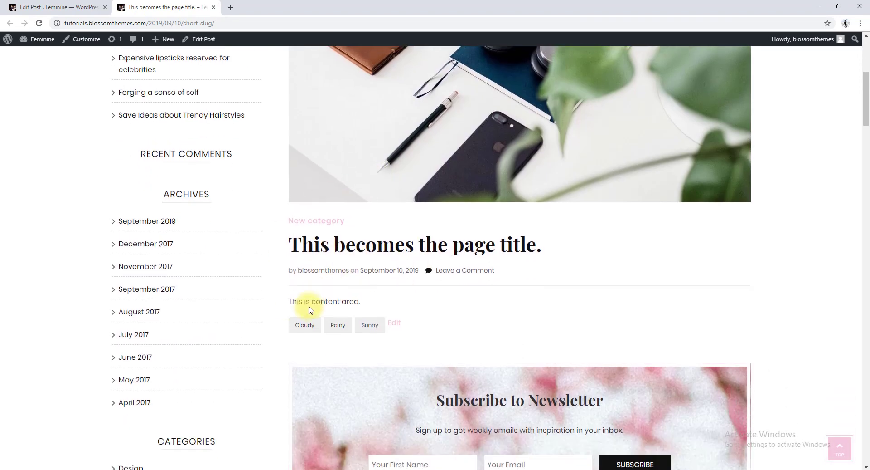
pyautogui.scroll(-1, 355, 324)
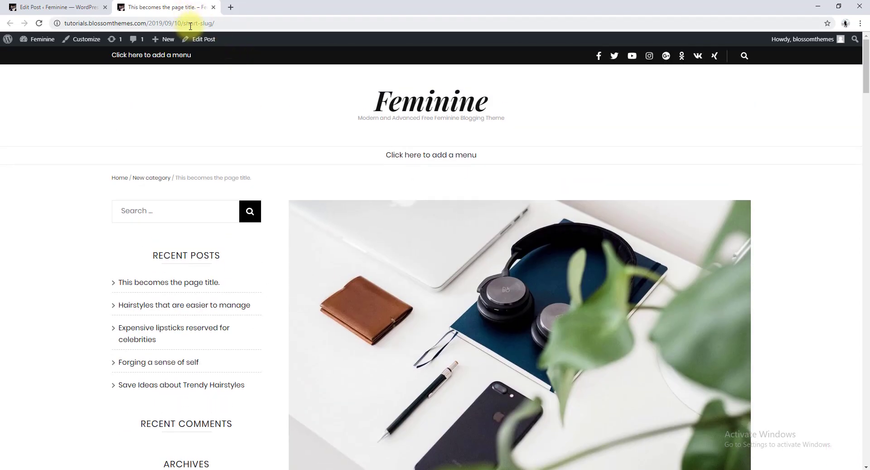
pyautogui.moveTo(185, 22); pyautogui.dragTo(223, 30)
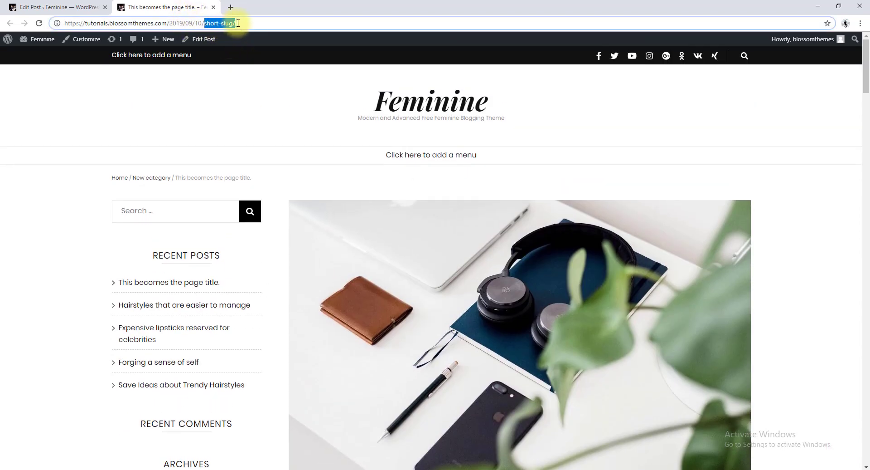
pyautogui.click(140, 28)
# Return to the post editor, switch the sidebar template to Full Width and update the post.
pyautogui.click(91, 8)
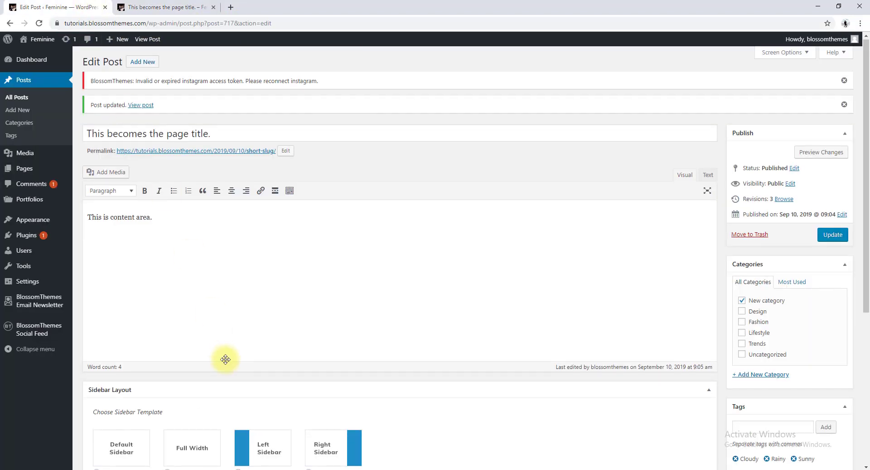
pyautogui.scroll(-4, 218, 340)
pyautogui.click(167, 291)
pyautogui.scroll(4, 803, 307)
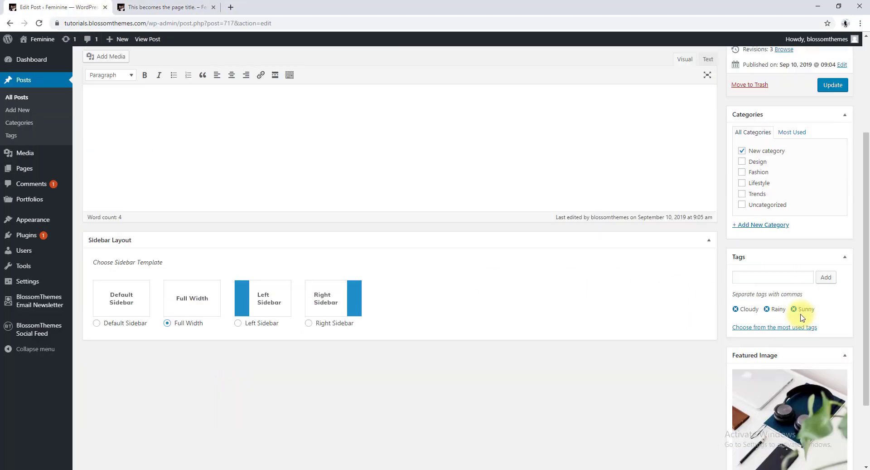
pyautogui.click(821, 236)
# Reload the live post in its browser tab and examine the page's layout.
pyautogui.click(182, 7)
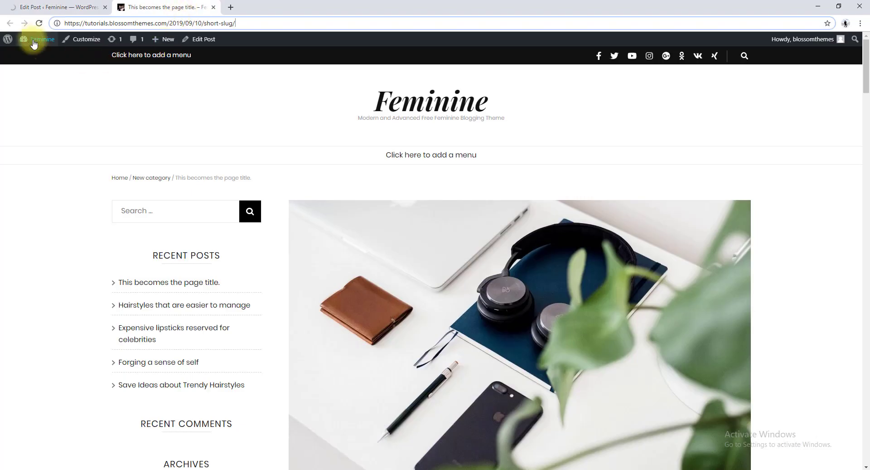
pyautogui.click(40, 24)
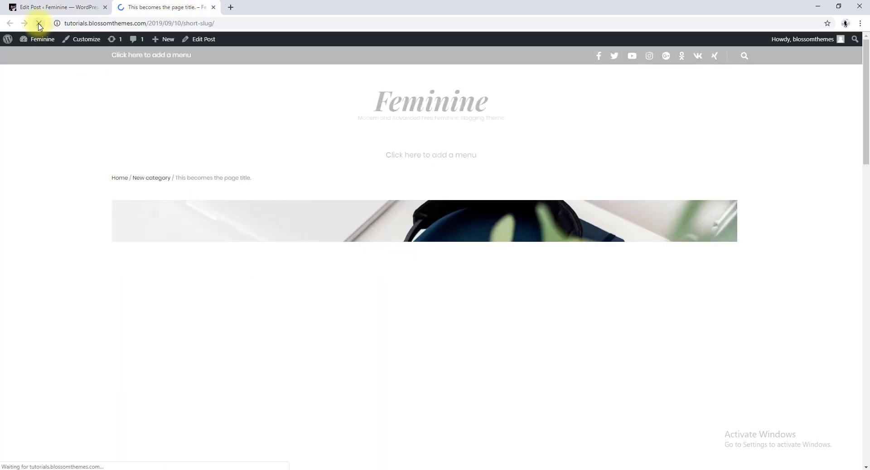
pyautogui.scroll(-10, 272, 239)
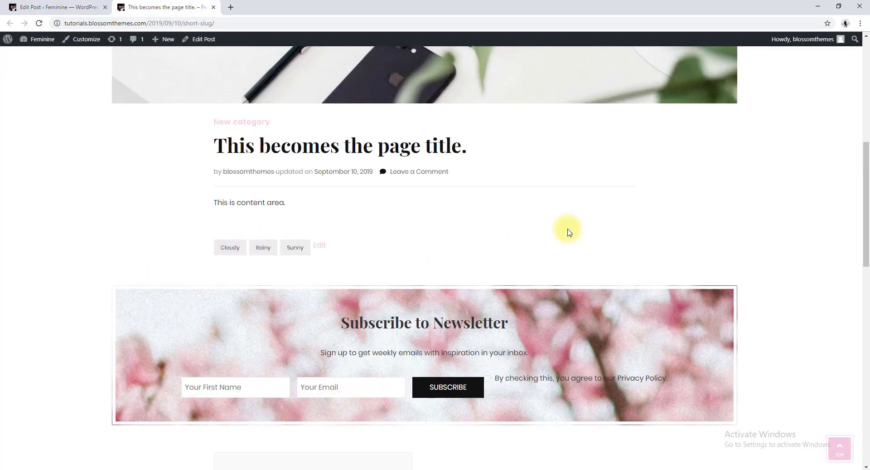